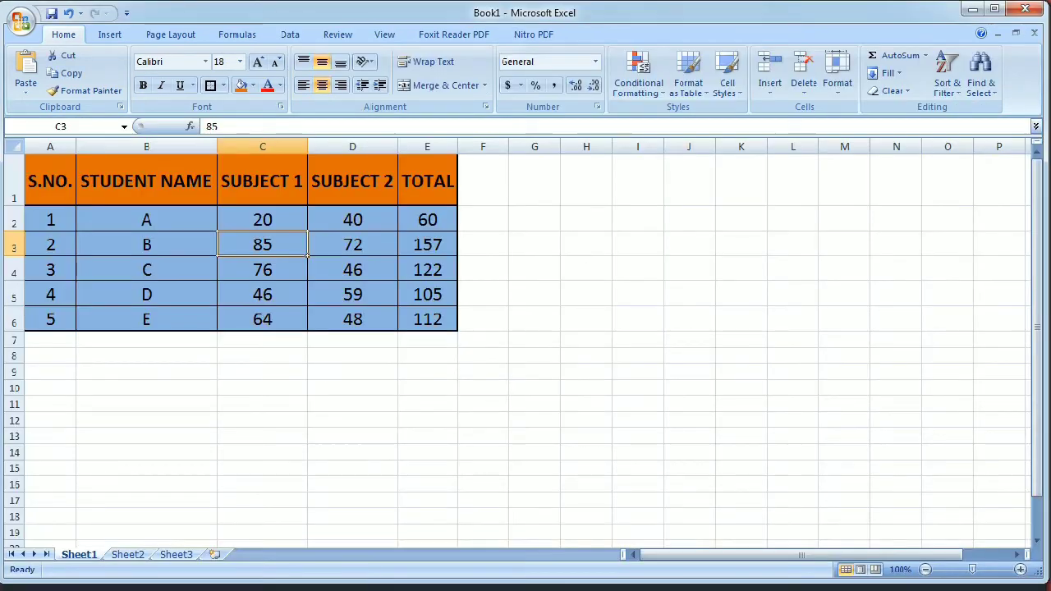
# Dismiss the Windows color scheme prompt and copy the student marks table in A1:E6, including its header row.
pyautogui.click(59, 182)
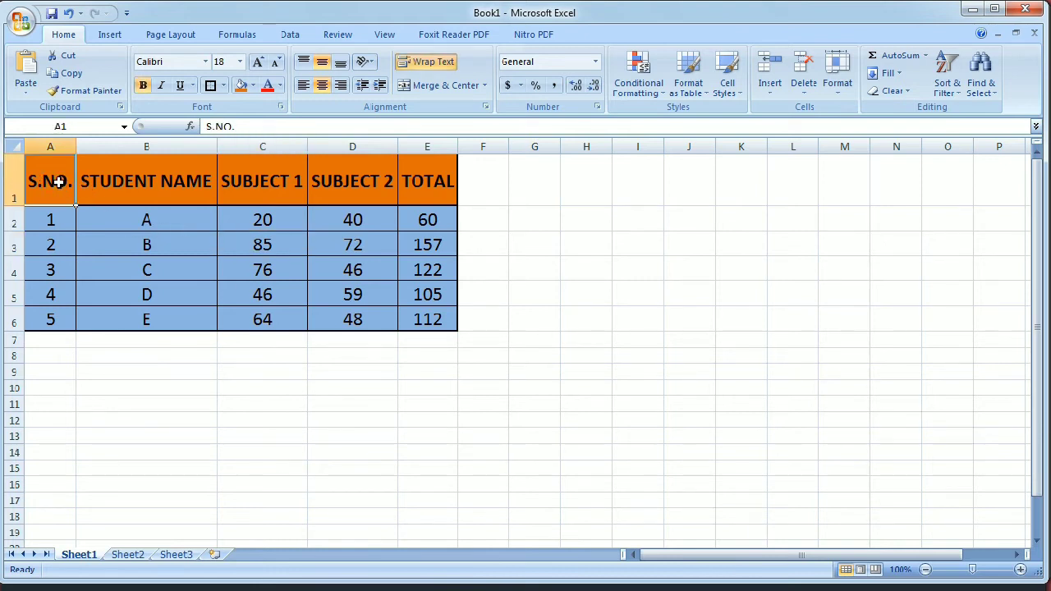
pyautogui.moveTo(51, 171); pyautogui.dragTo(431, 314)
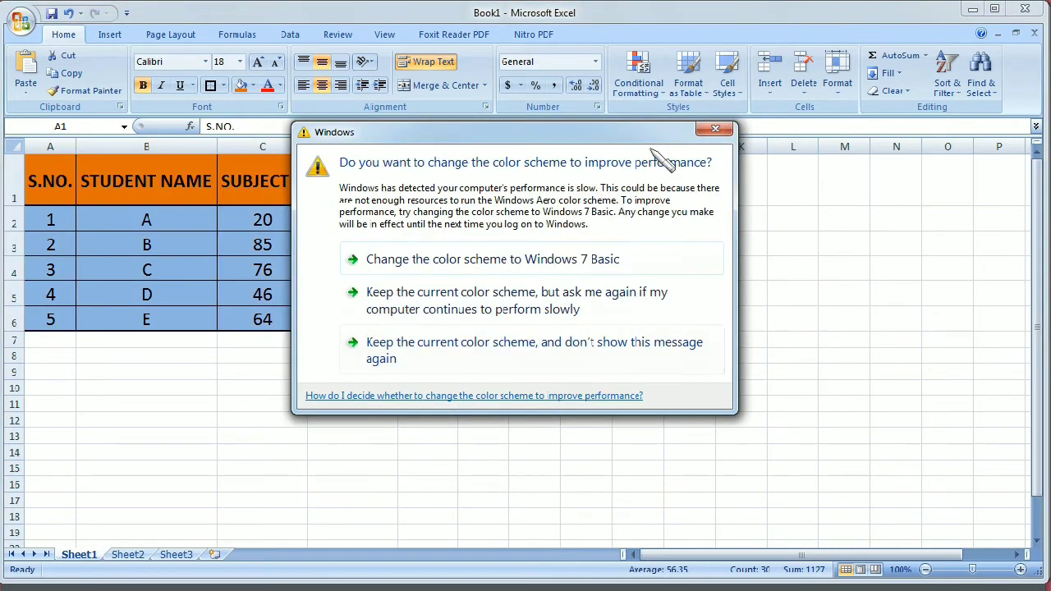
pyautogui.click(715, 130)
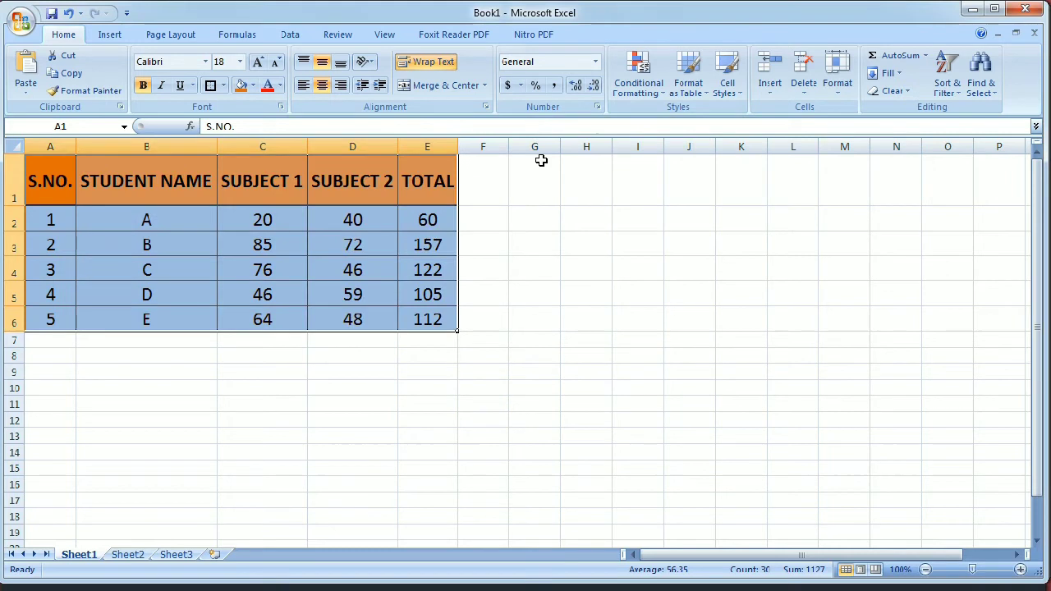
pyautogui.rightClick(275, 199)
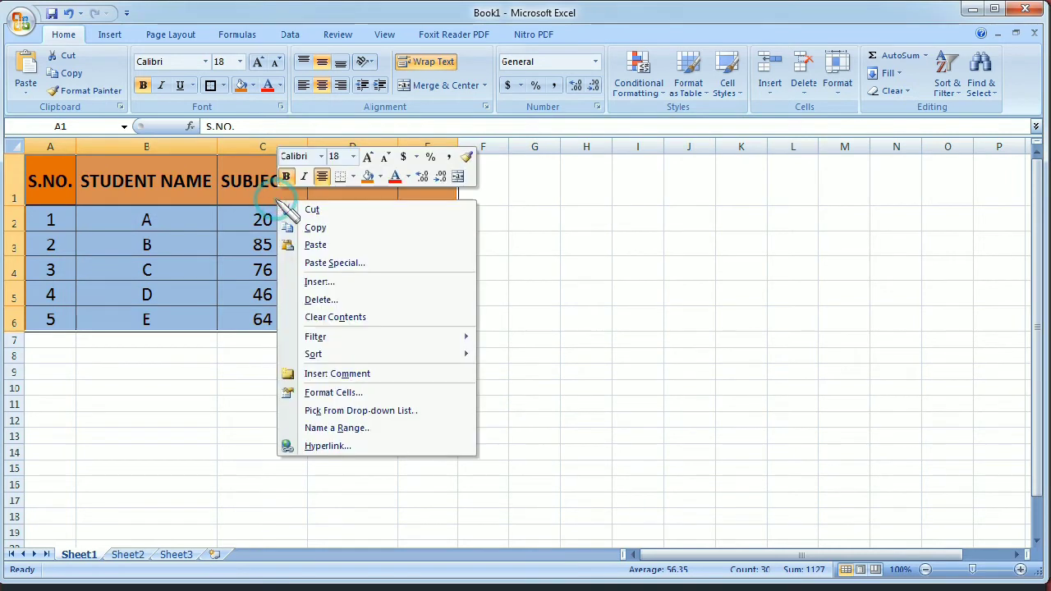
pyautogui.click(304, 227)
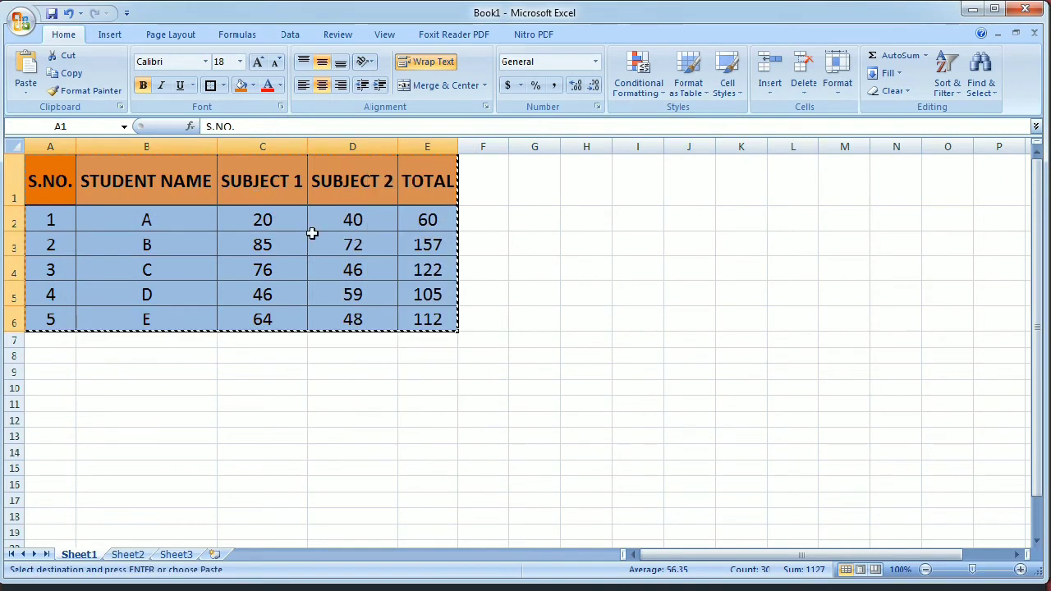
# Switch to the blank Word document and paste the copied table as a linked Microsoft Office Excel Worksheet Object.
pyautogui.hotkey('alt', 'Tab')
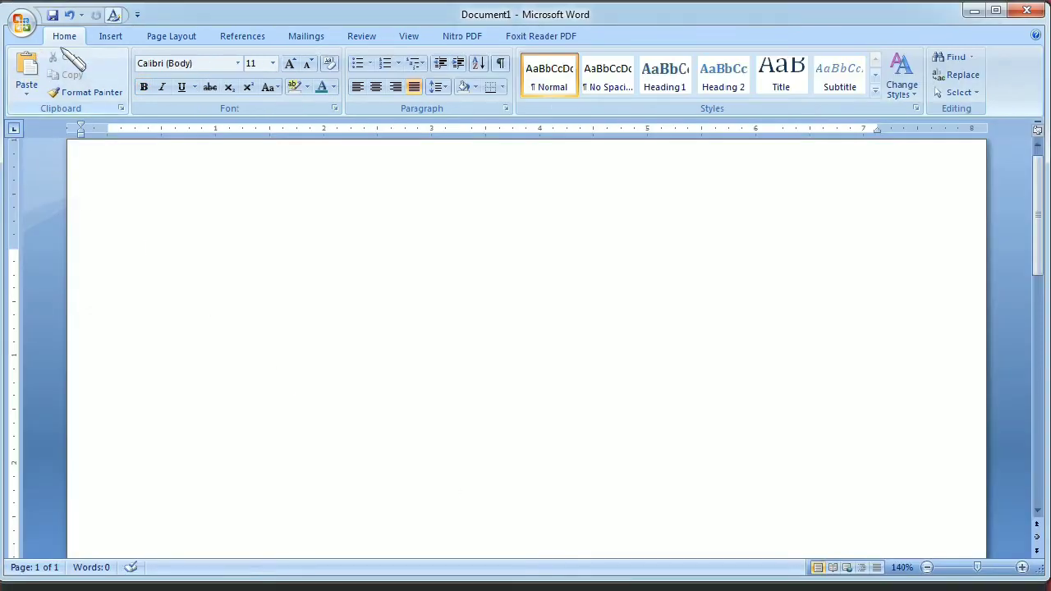
pyautogui.click(29, 93)
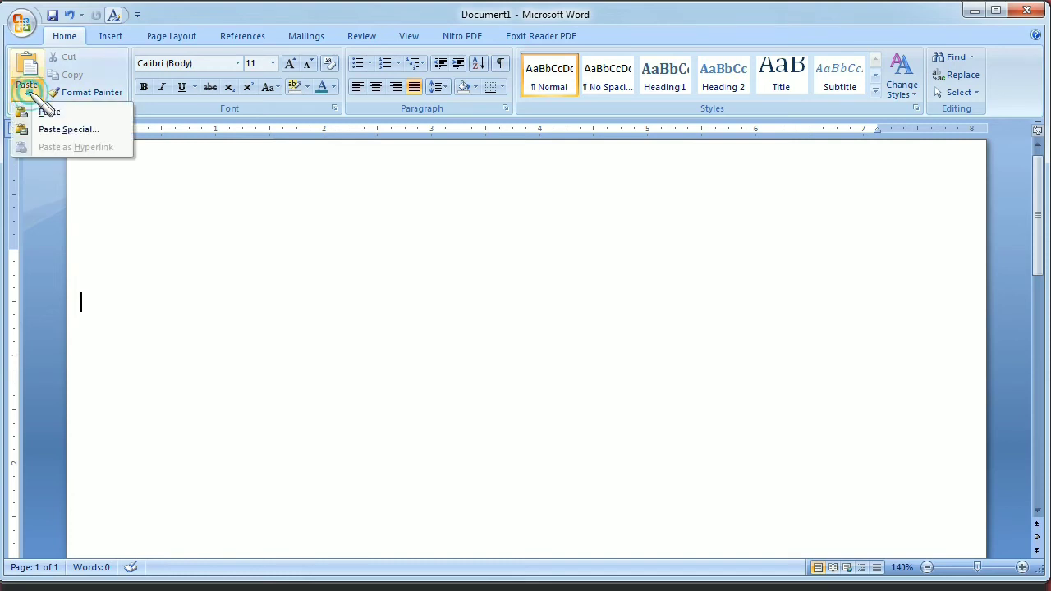
pyautogui.click(70, 130)
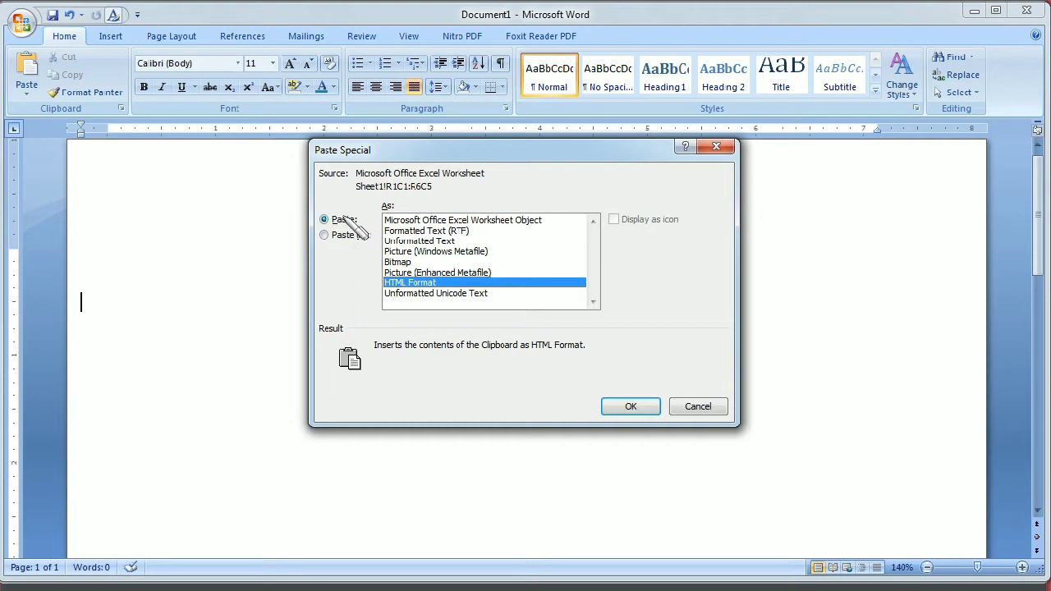
pyautogui.click(325, 236)
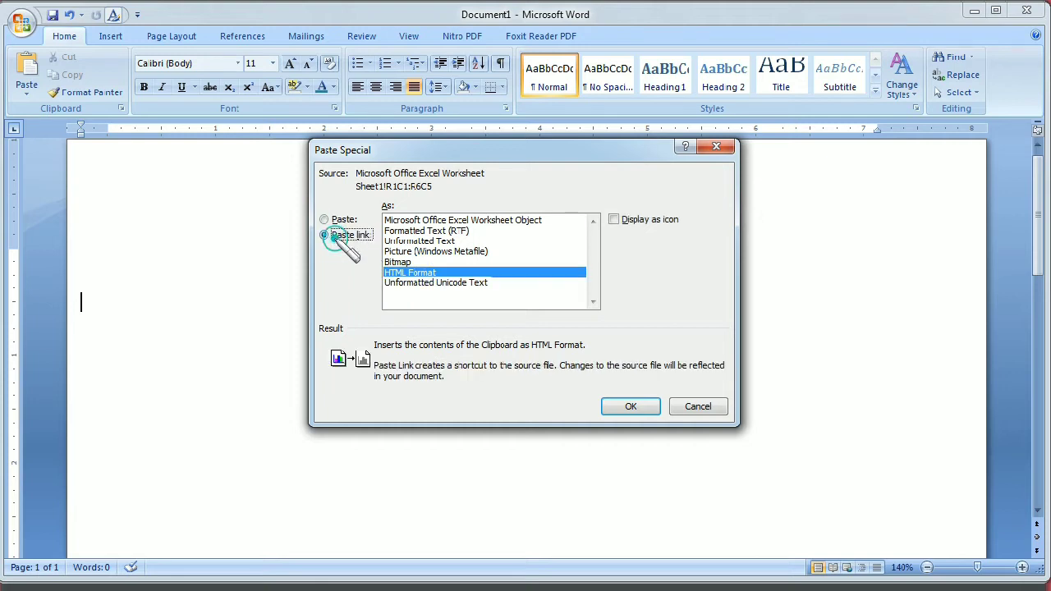
pyautogui.click(506, 221)
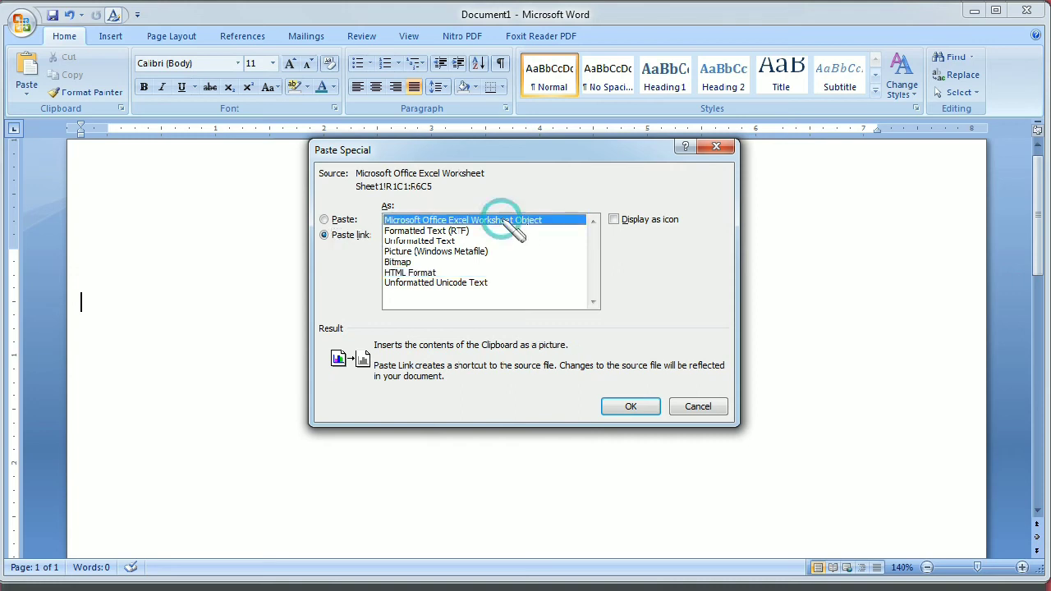
pyautogui.click(644, 407)
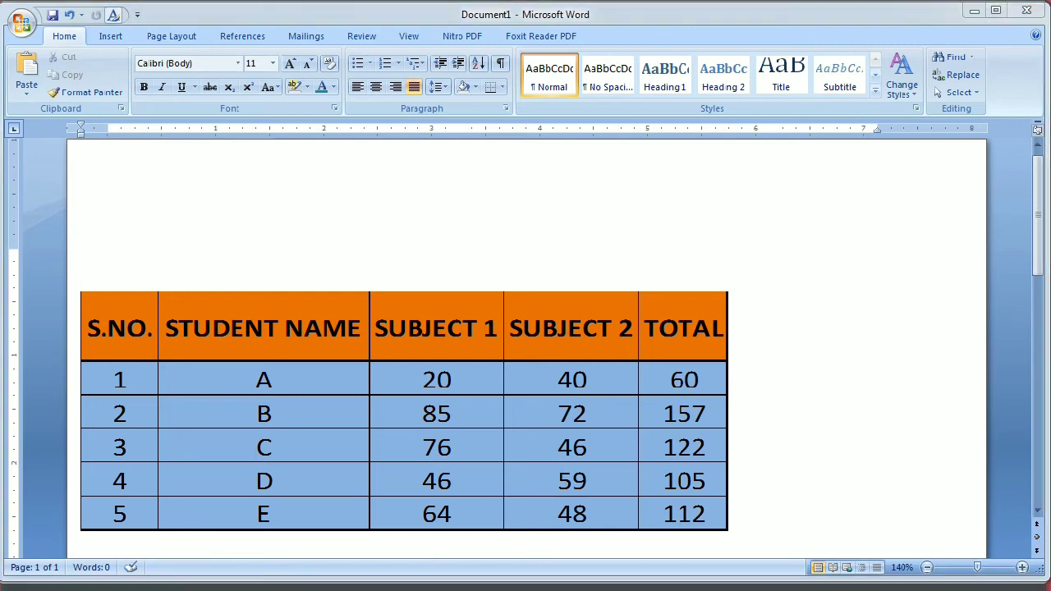
# Switch back to the Excel workbook and set student A's marks to 50 in Subject 1 and 50 in Subject 2.
pyautogui.hotkey('alt', 'Tab')
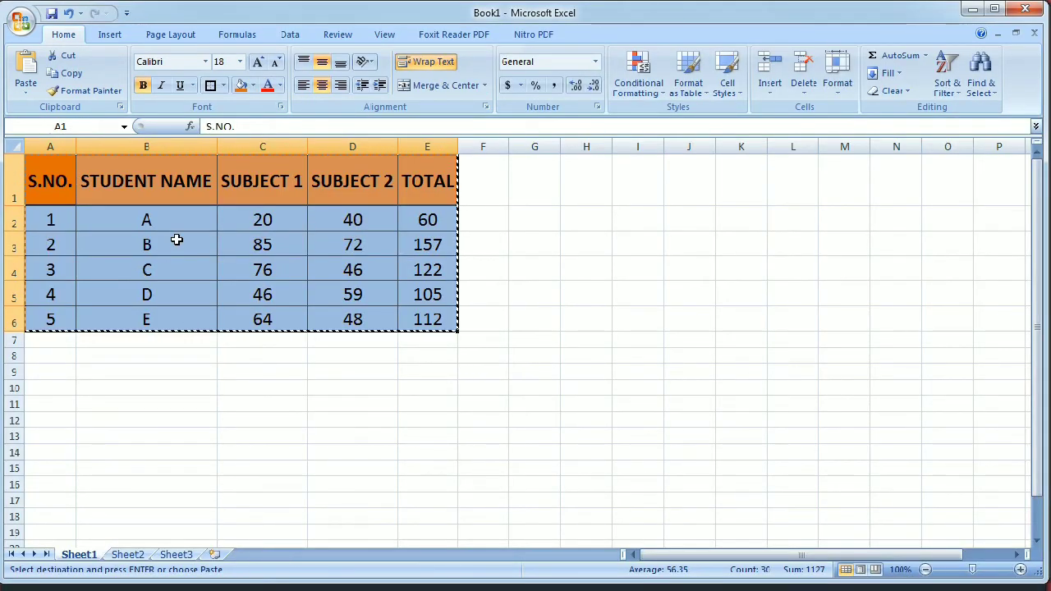
pyautogui.click(261, 240)
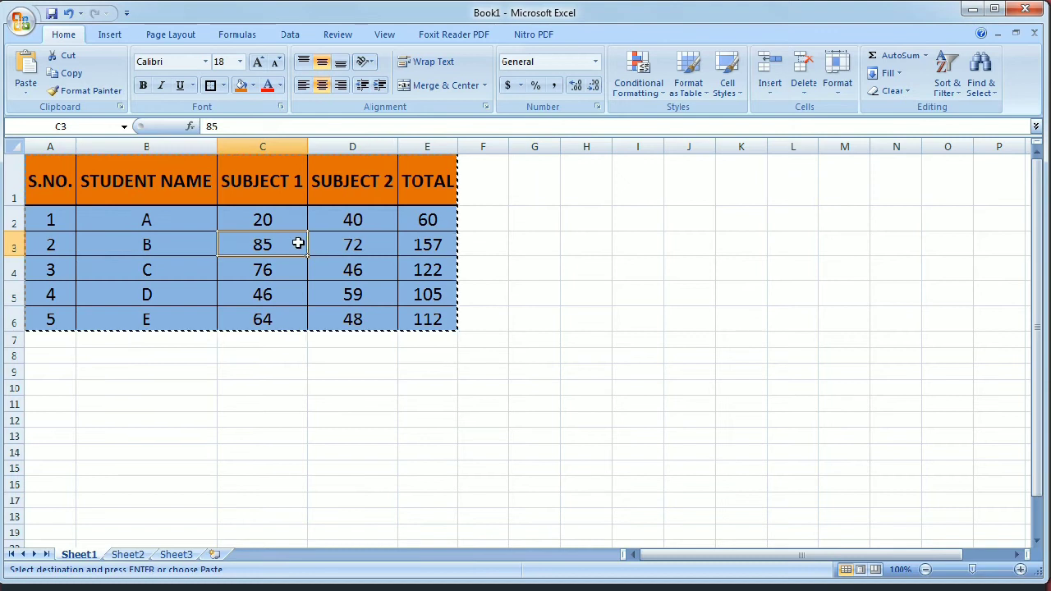
pyautogui.click(284, 221)
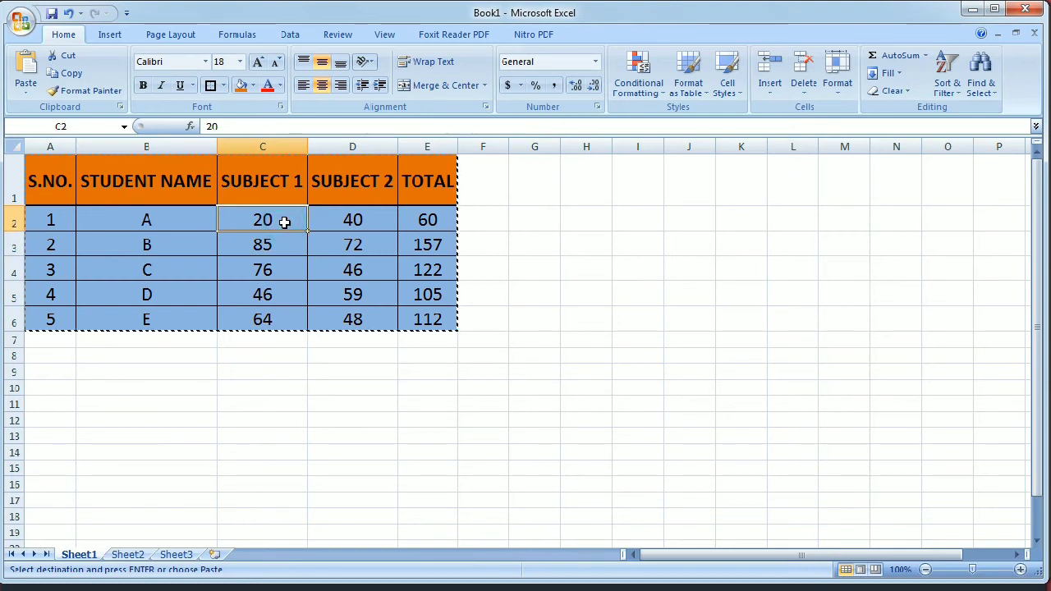
pyautogui.write('50')
pyautogui.press('Tab')
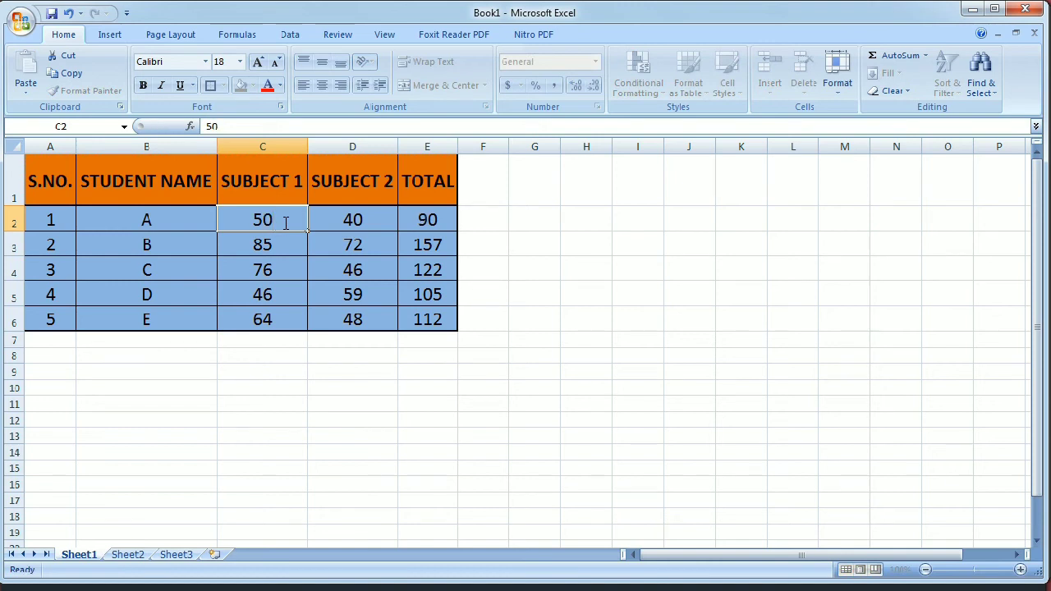
pyautogui.write('50')
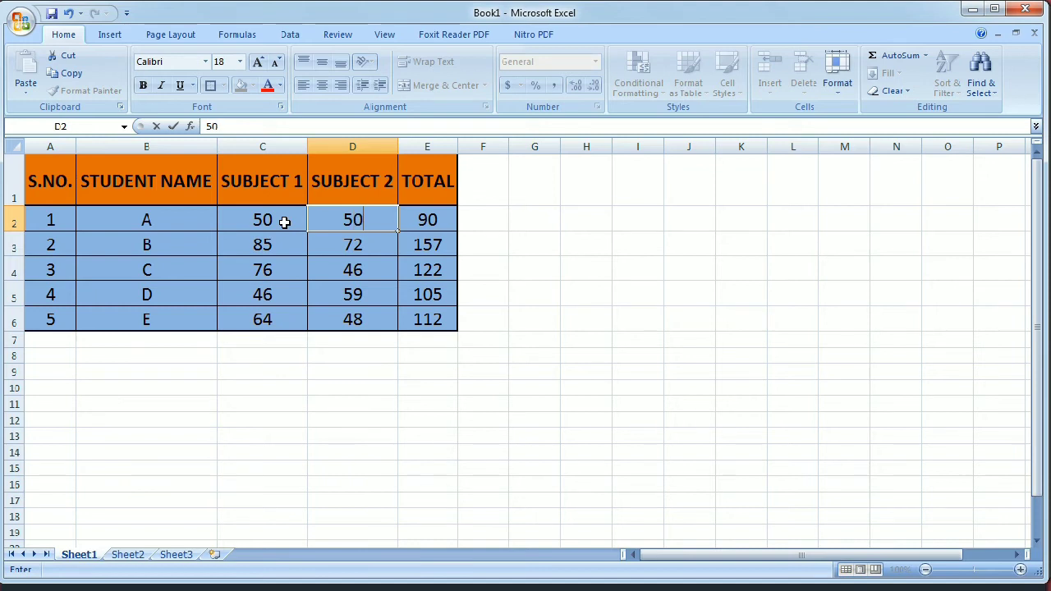
pyautogui.press('Return')
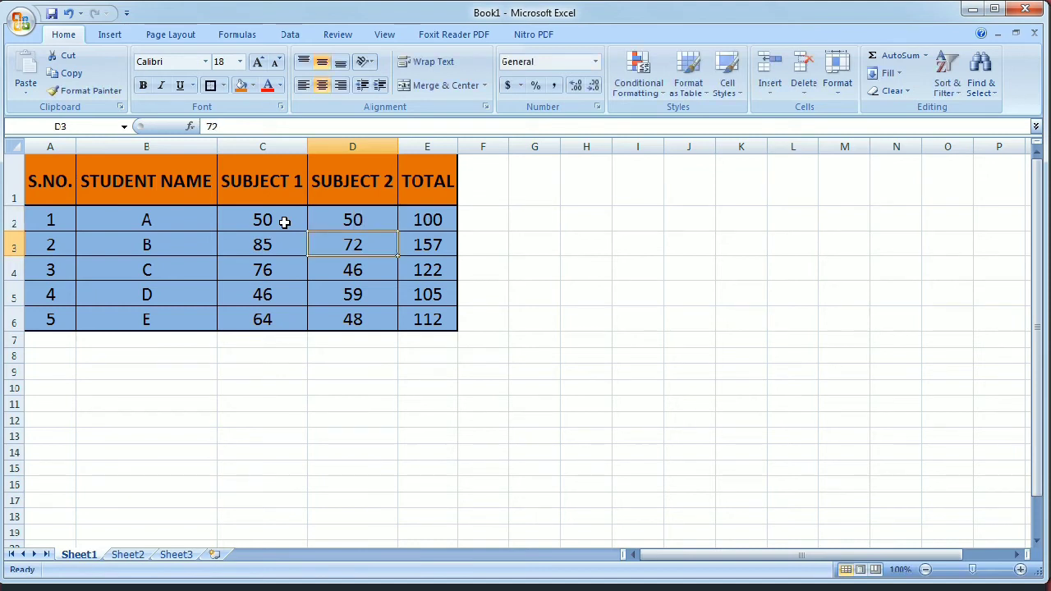
# Set student B's marks to 60 in Subject 1 and 40 in Subject 2.
pyautogui.click(434, 221)
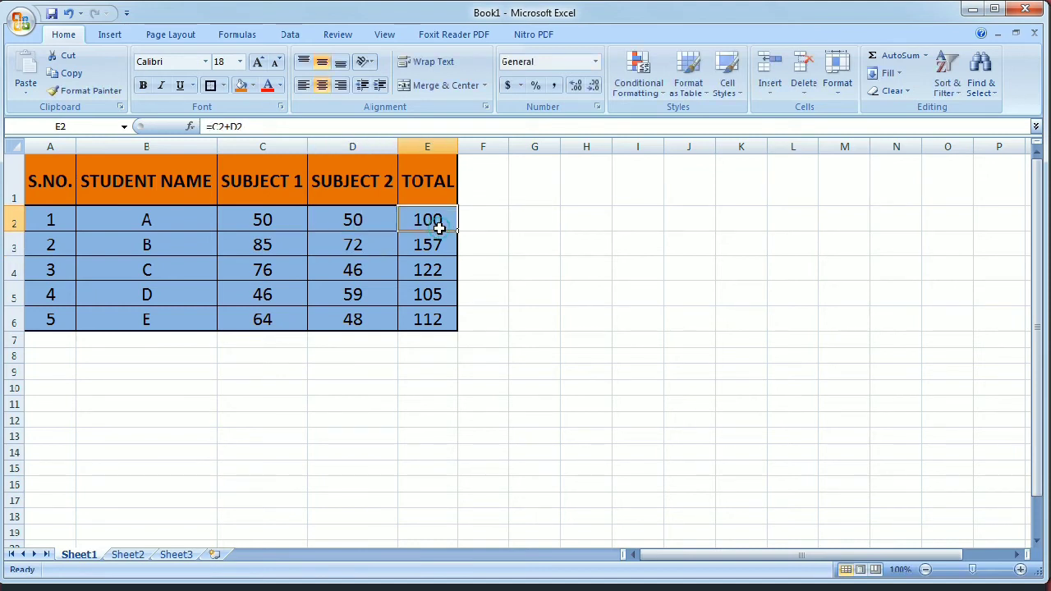
pyautogui.click(273, 245)
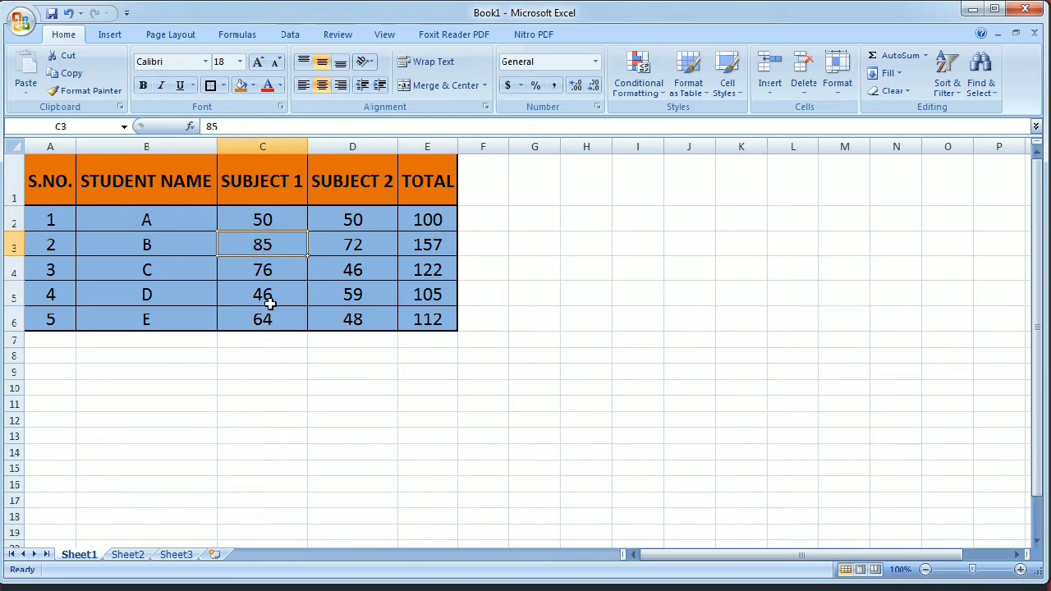
pyautogui.write('60')
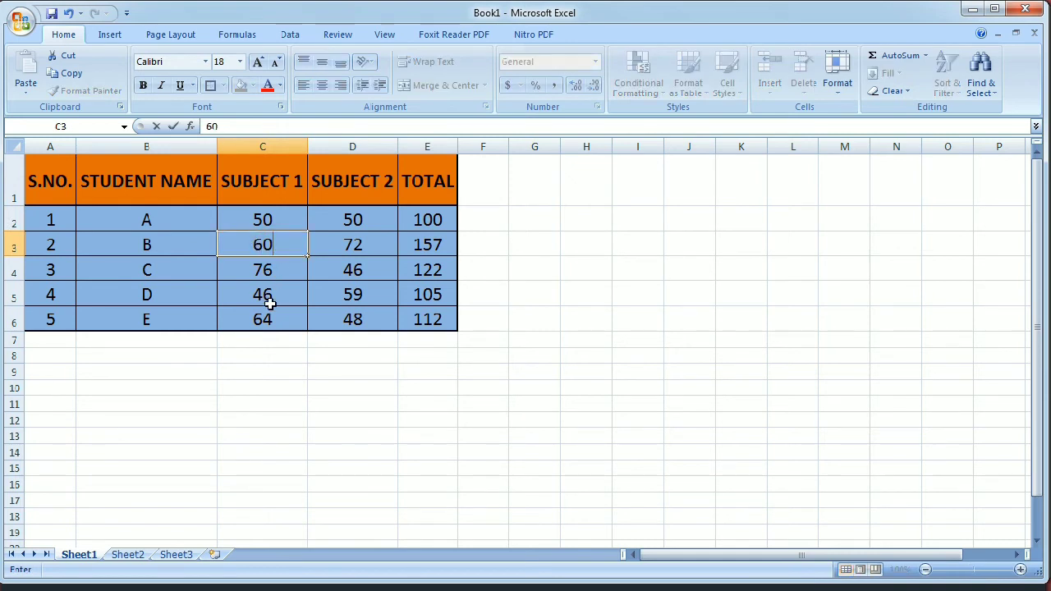
pyautogui.press('Tab')
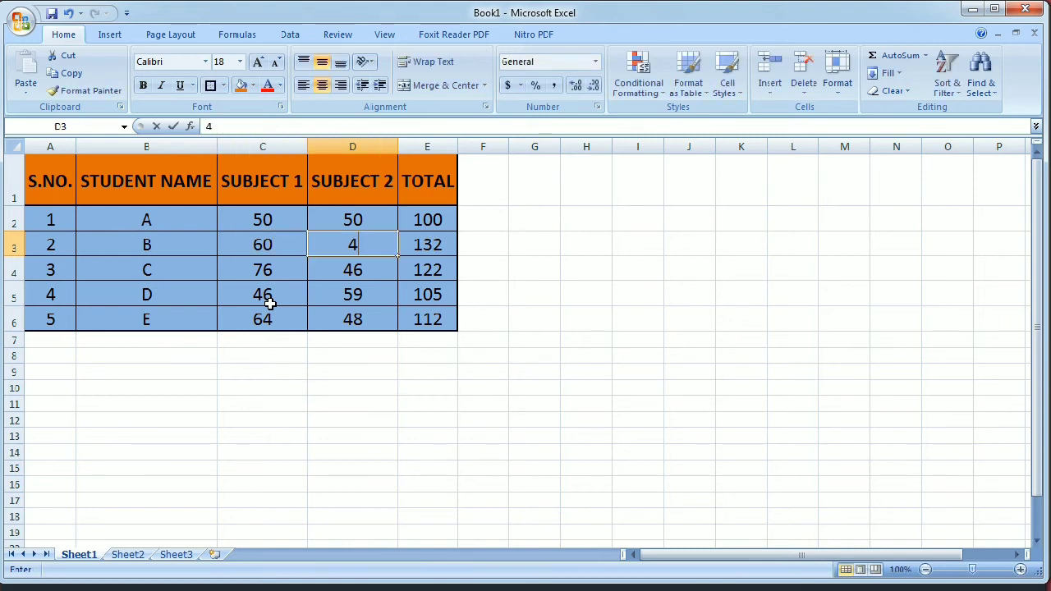
pyautogui.write('40')
pyautogui.press('Return')
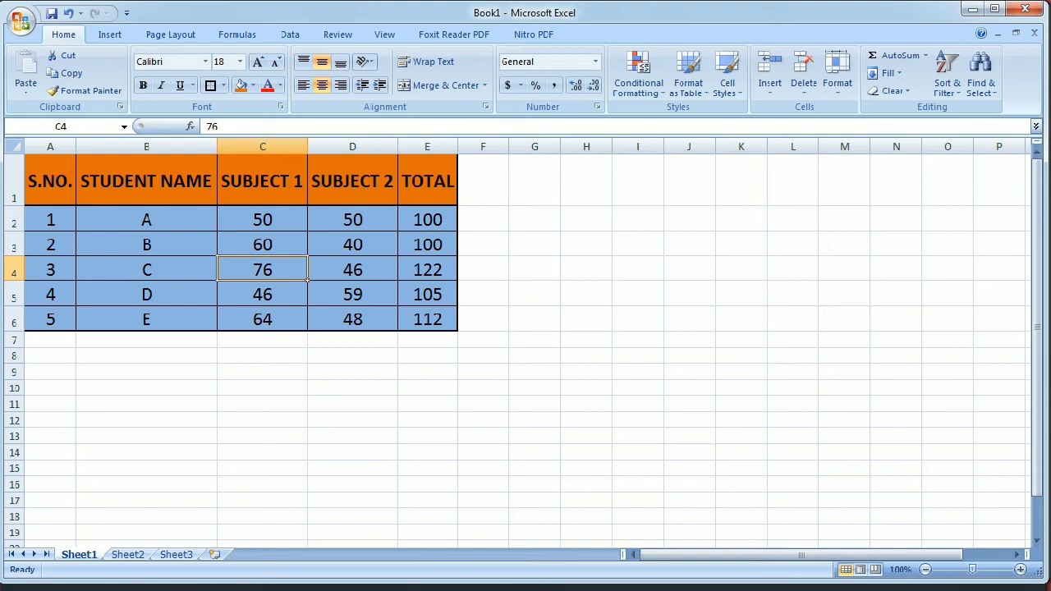
# Switch to the Word document and cut the whole student marks table out of it.
pyautogui.click(530, 566)
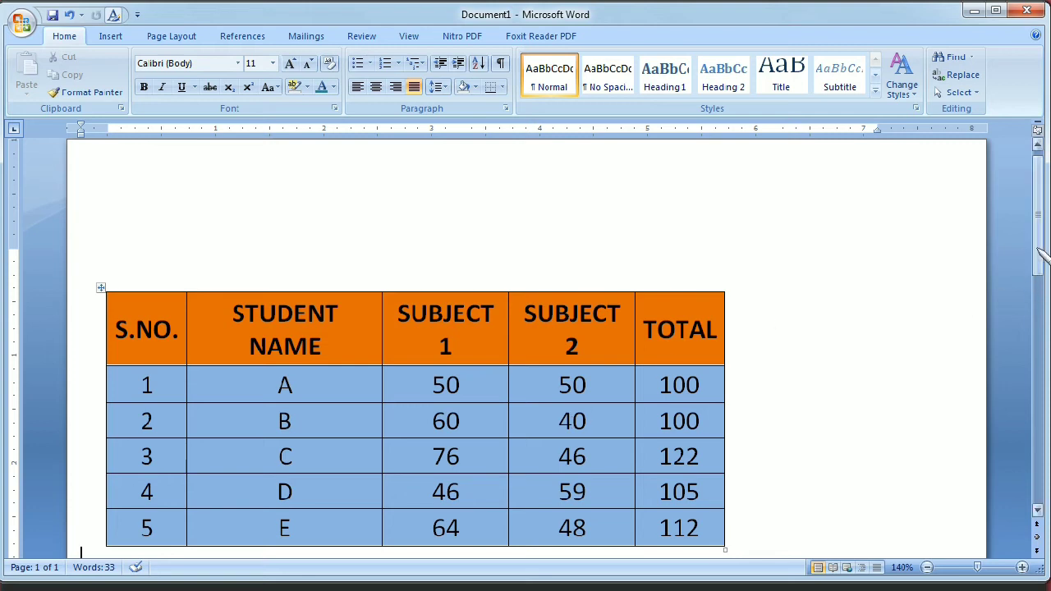
pyautogui.moveTo(1038, 254); pyautogui.dragTo(1040, 294)
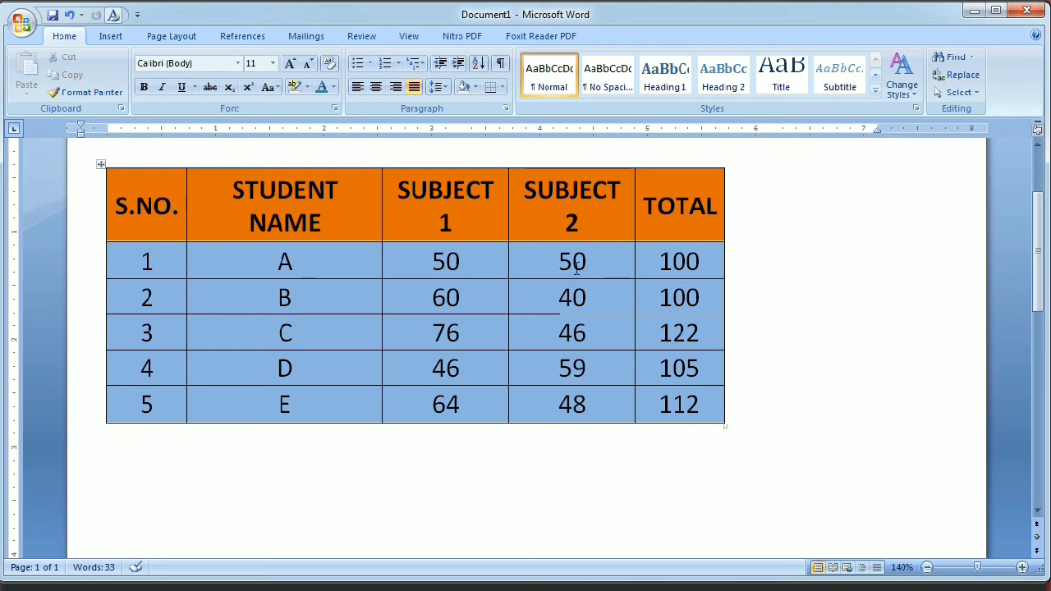
pyautogui.click(101, 162)
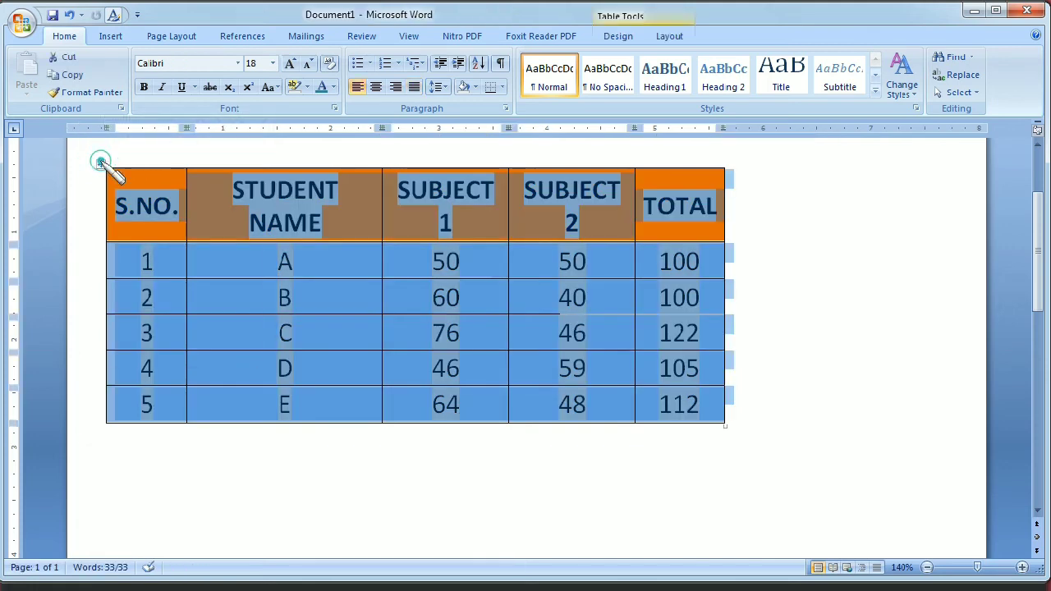
pyautogui.rightClick(100, 161)
pyautogui.click(144, 176)
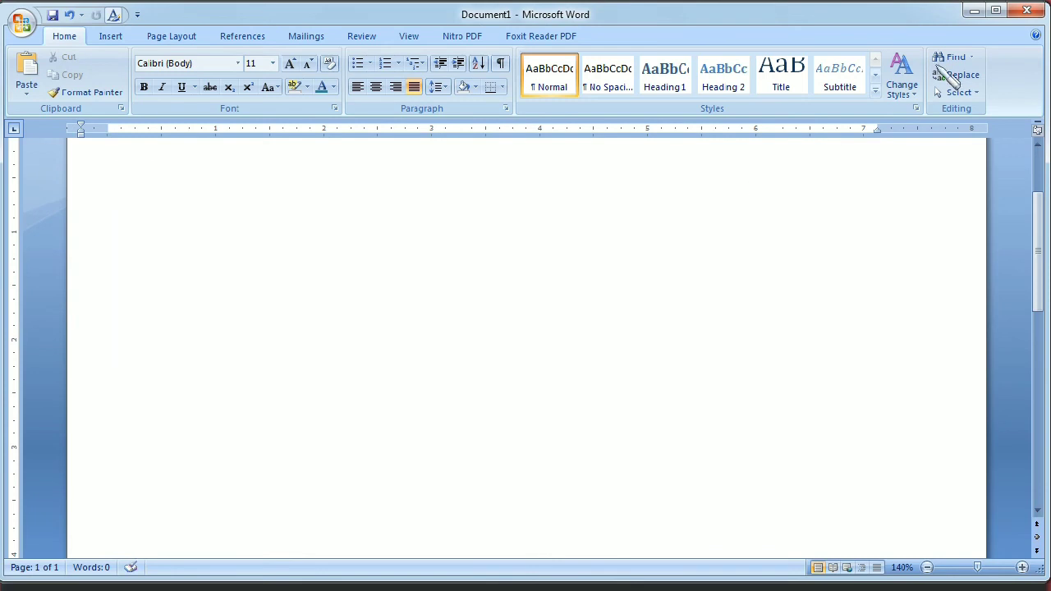
# Return to the Excel workbook and copy the updated student marks table in A1:E6.
pyautogui.click(970, 10)
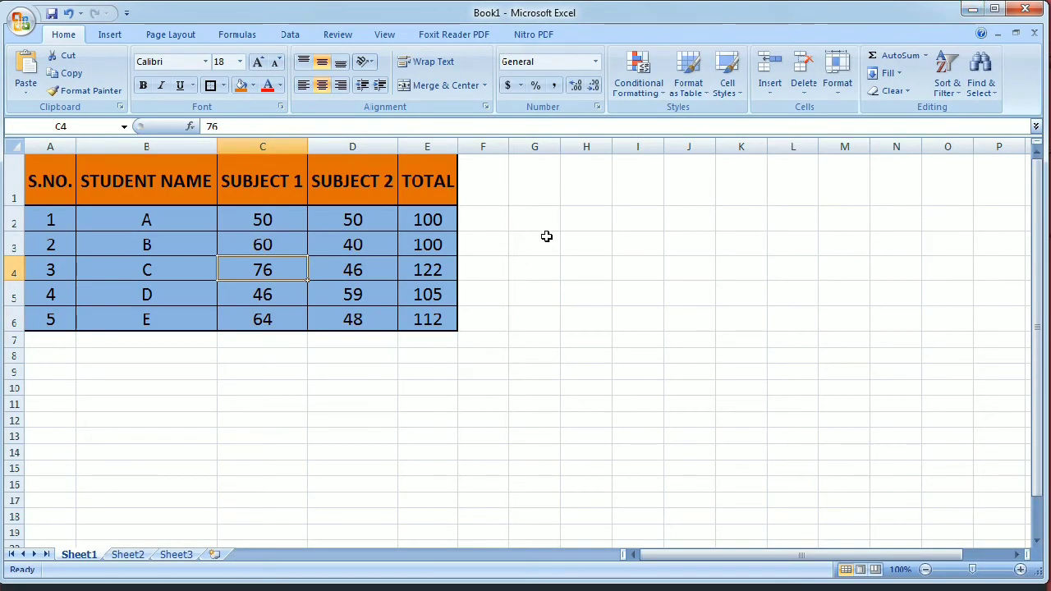
pyautogui.moveTo(54, 182); pyautogui.dragTo(421, 301)
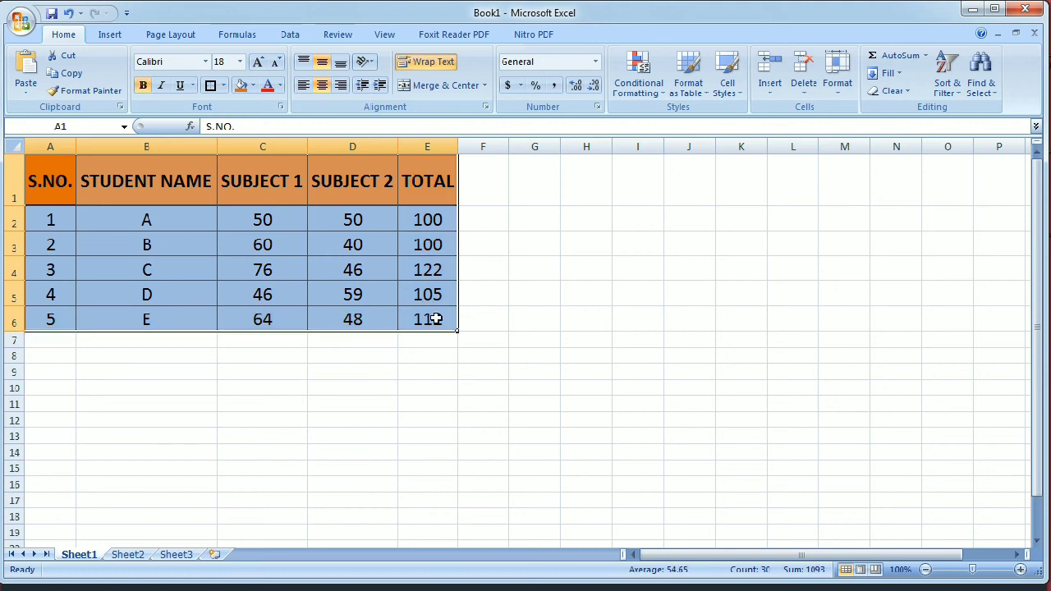
pyautogui.click(71, 73)
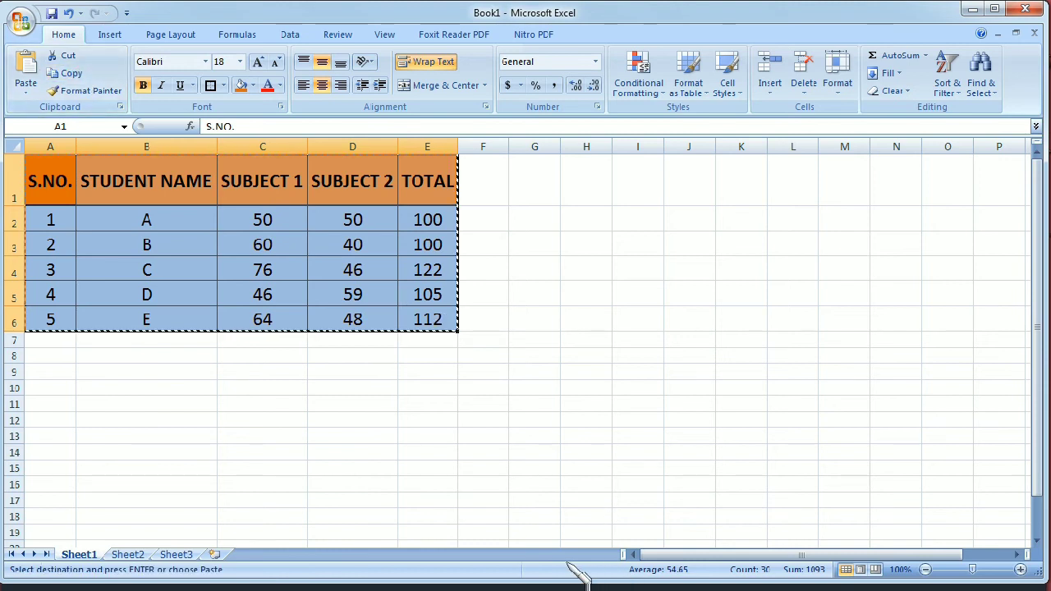
# Switch to the emptied Word document and paste the updated table as a linked Microsoft Office Excel Worksheet Object.
pyautogui.click(542, 585)
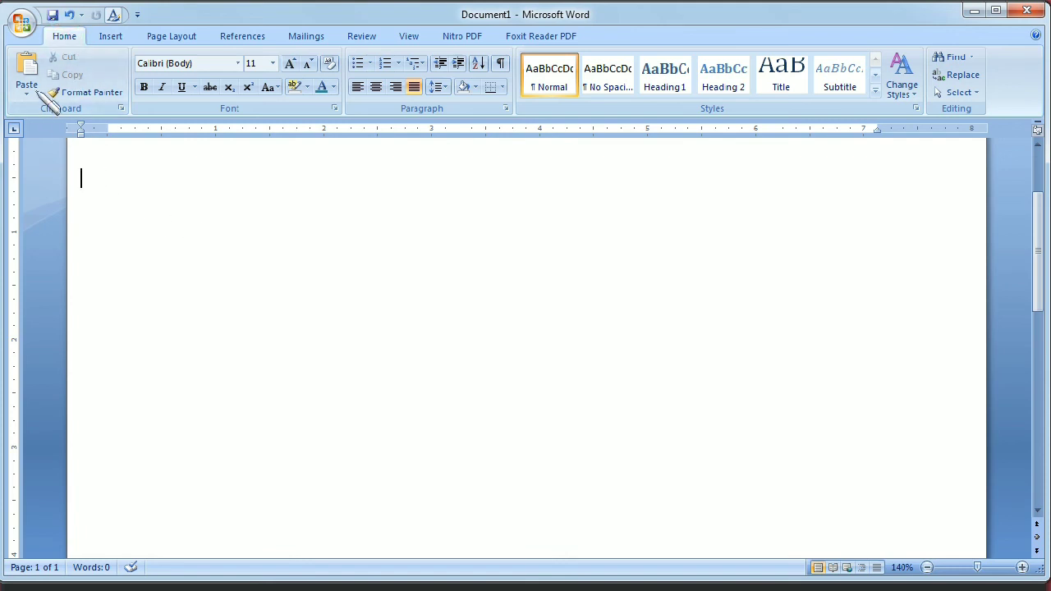
pyautogui.click(32, 90)
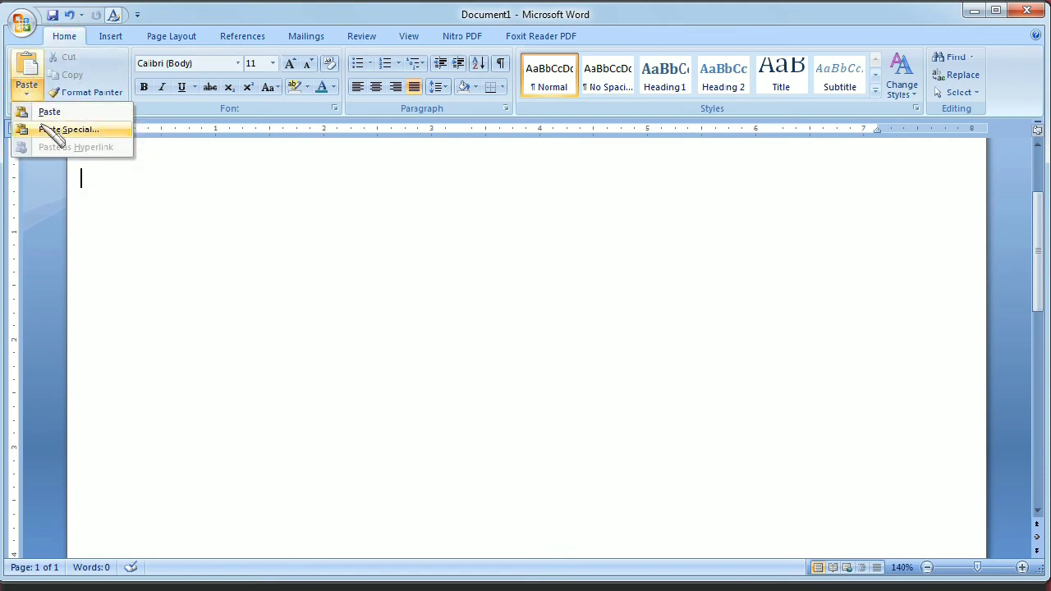
pyautogui.click(51, 132)
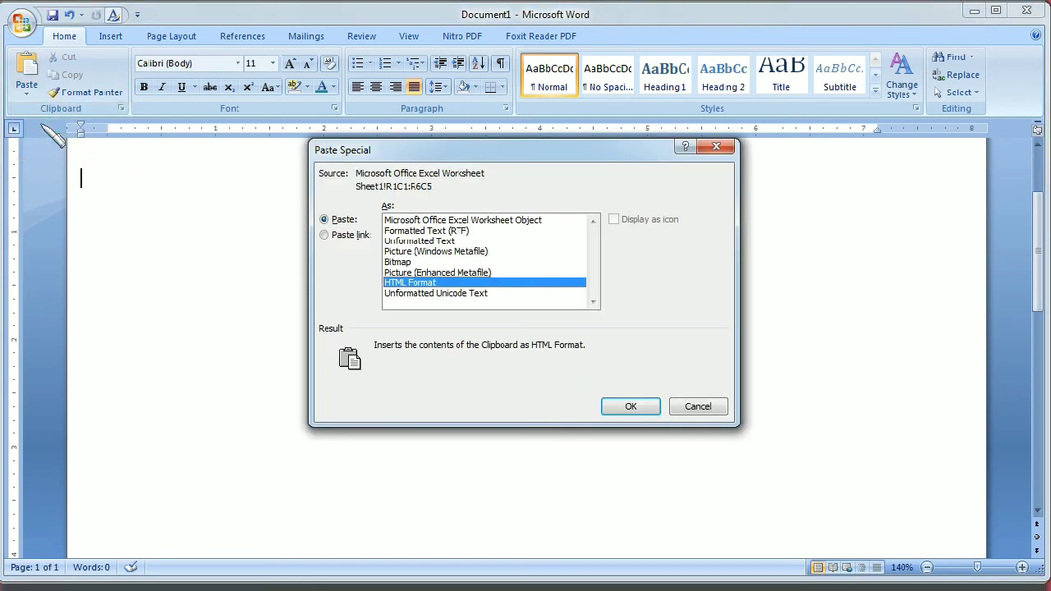
pyautogui.click(324, 234)
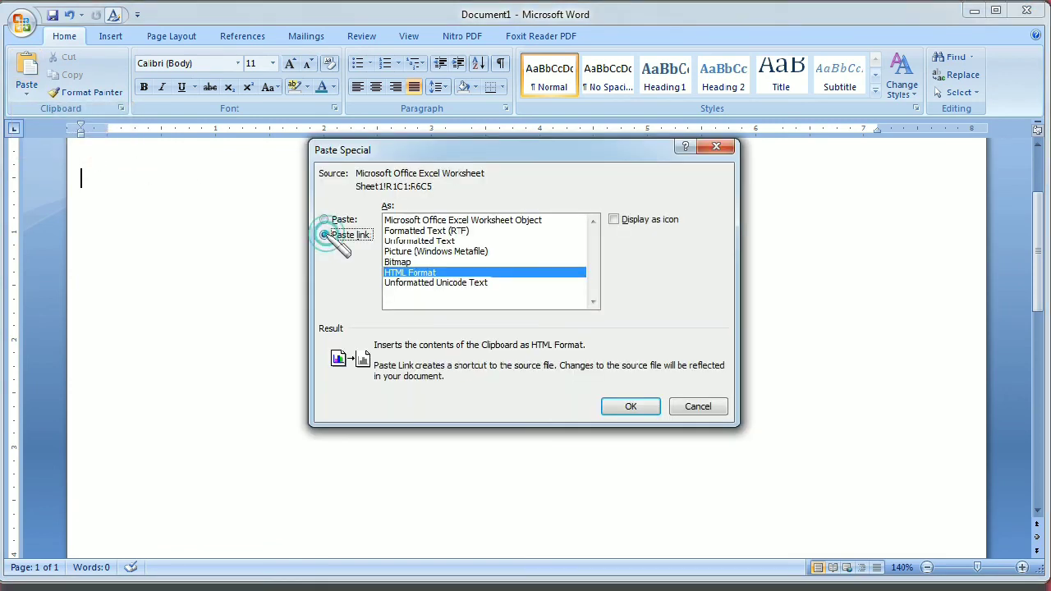
pyautogui.click(486, 223)
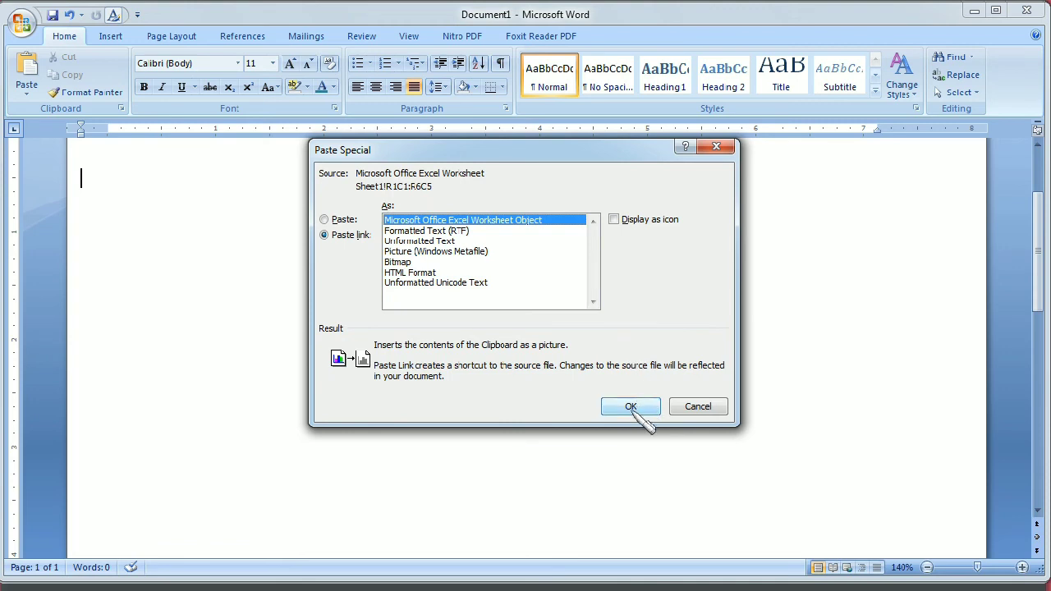
pyautogui.click(630, 407)
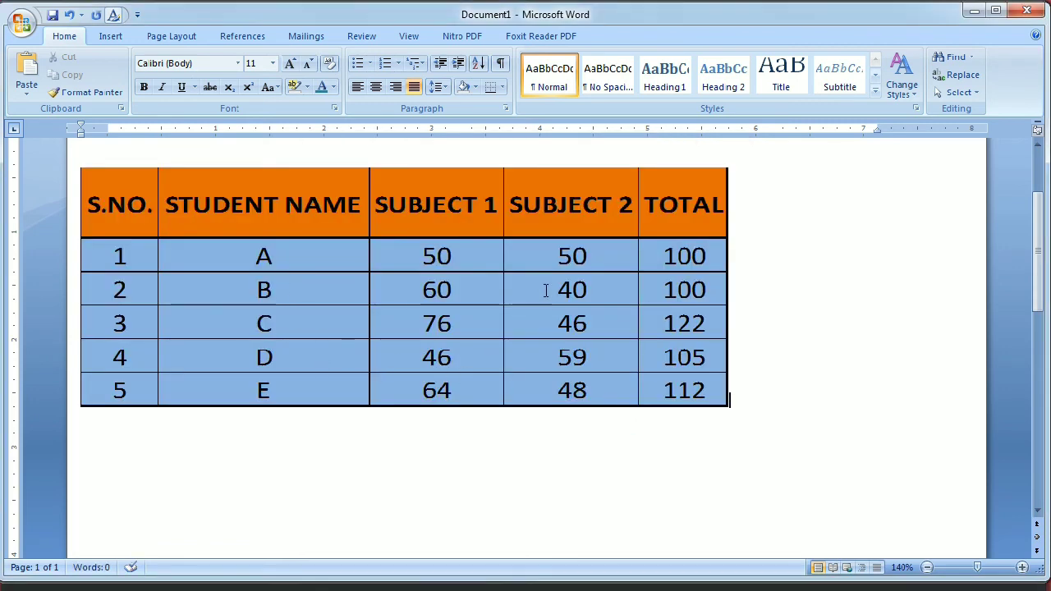
# In the Excel workbook, set student C's marks to 30 in Subject 1 and 20 in Subject 2, and check the table in Word.
pyautogui.hotkey('alt', 'Tab')
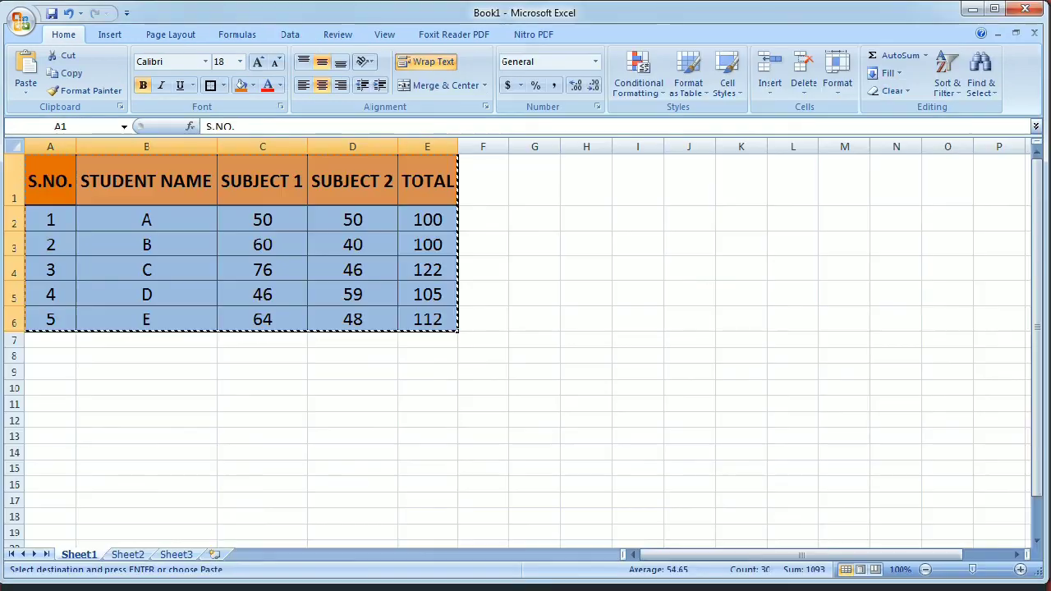
pyautogui.click(249, 272)
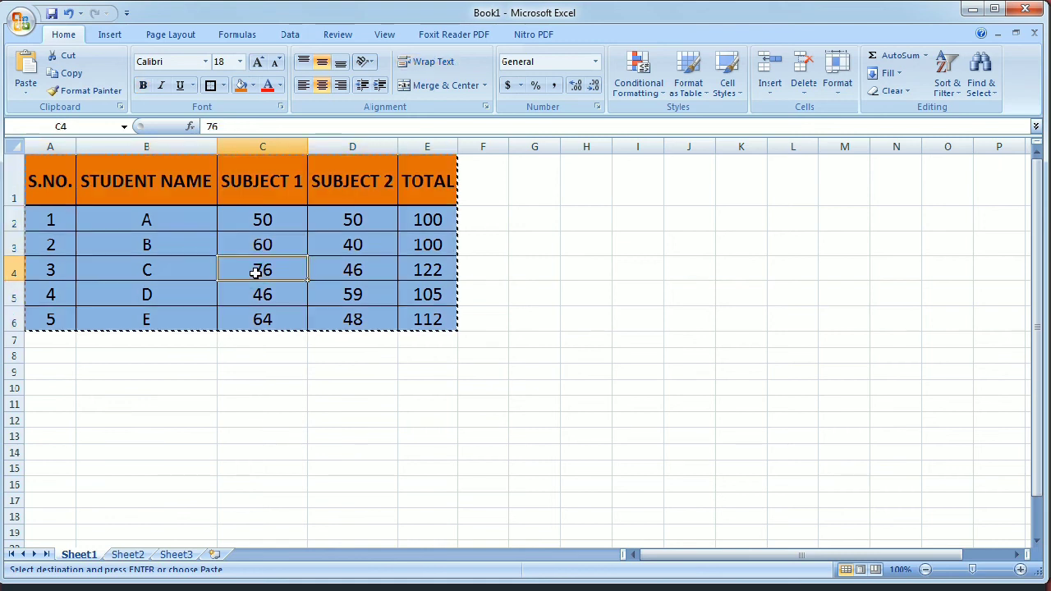
pyautogui.write('30')
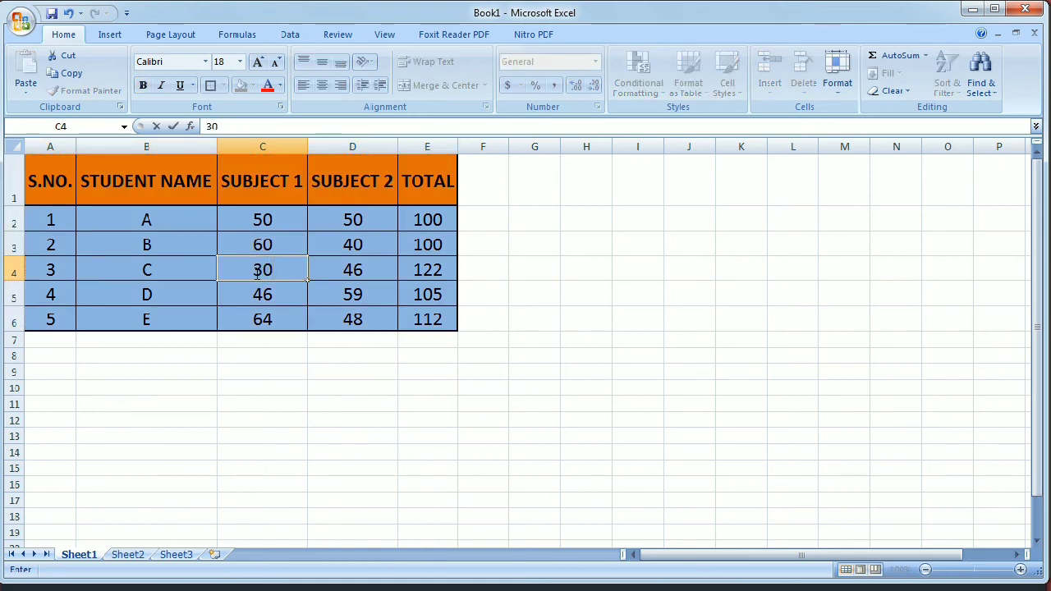
pyautogui.click(364, 270)
pyautogui.write('20')
pyautogui.press('Return')
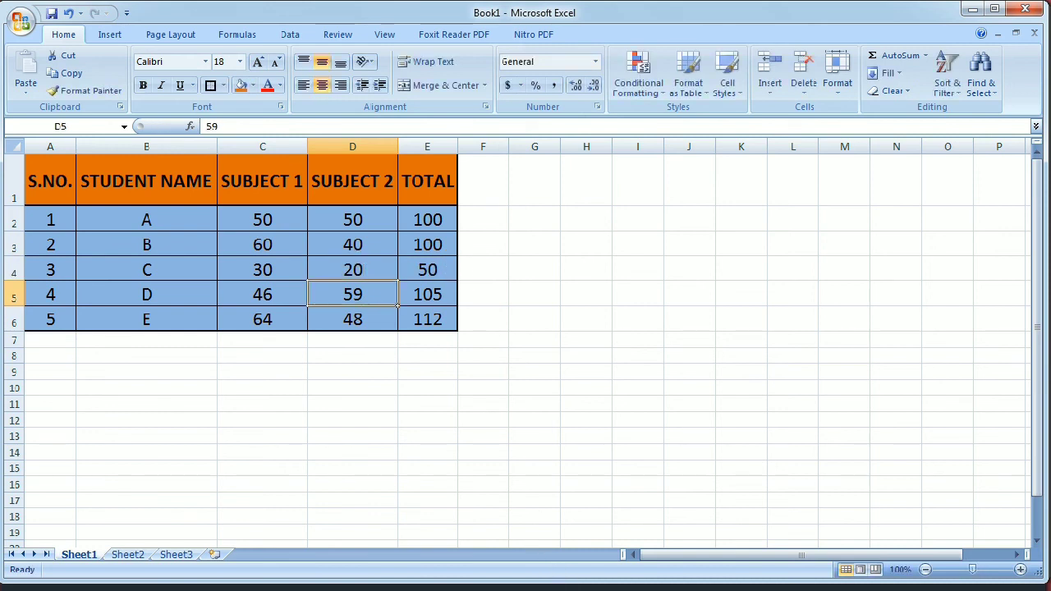
pyautogui.click(541, 513)
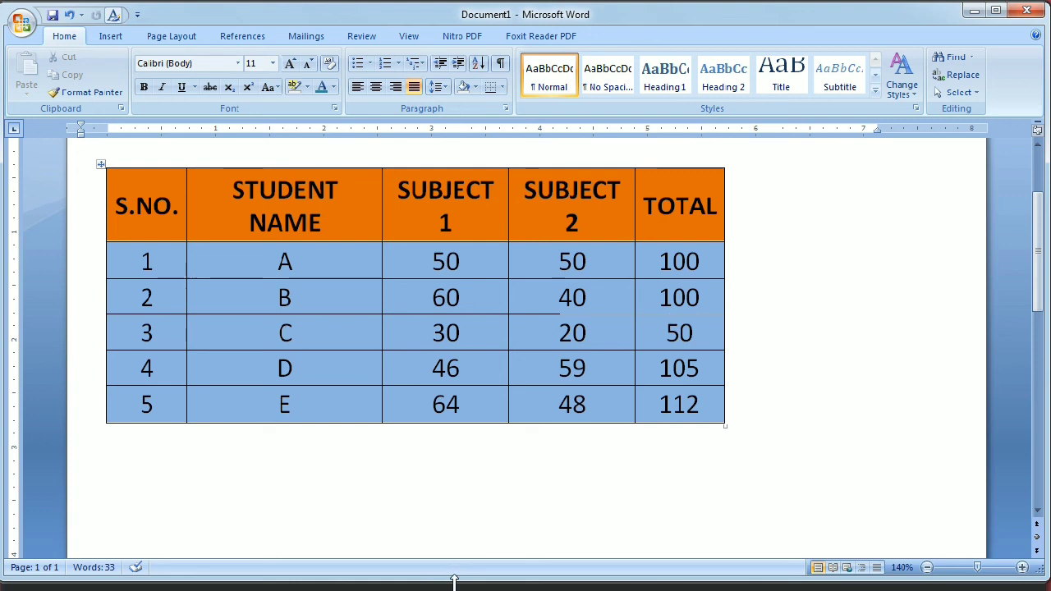
# Return to the Excel workbook and change the student name column heading in B1 to STUDENT.
pyautogui.hotkey('alt', 'Tab')
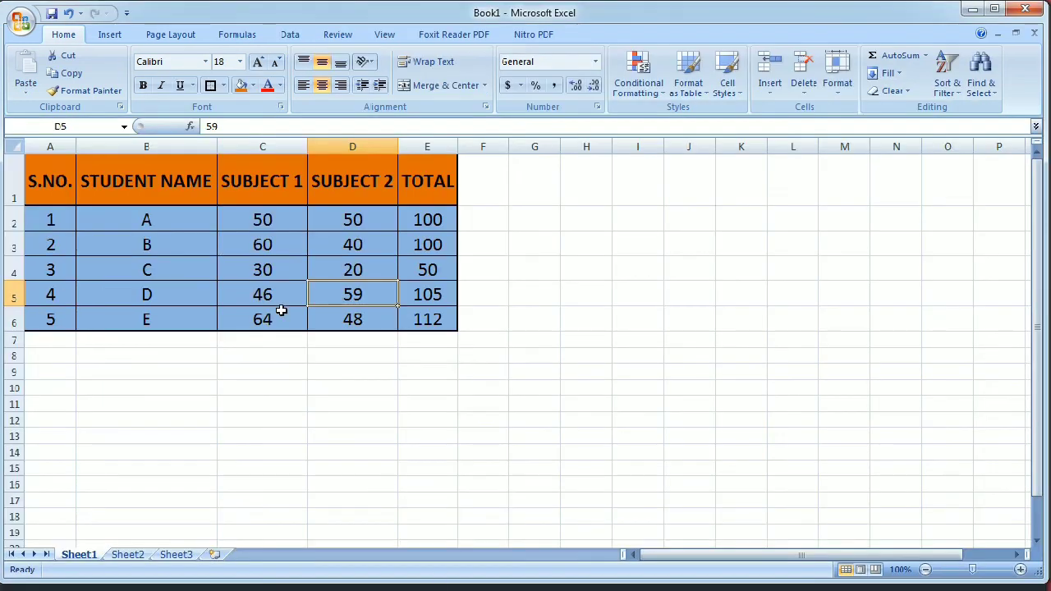
pyautogui.click(177, 185)
pyautogui.press('BackSpace')
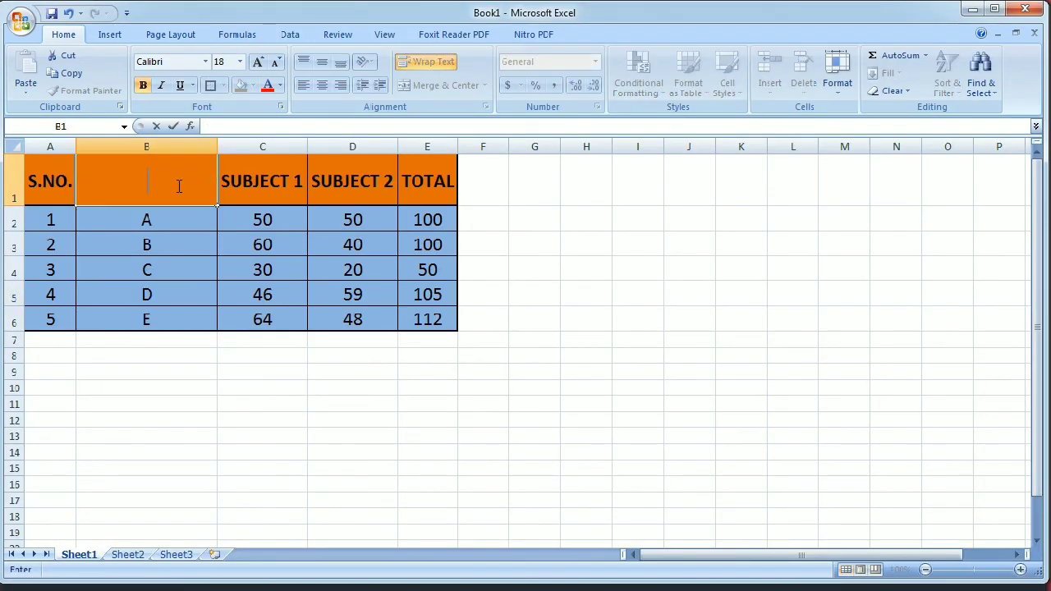
pyautogui.write('STUDENT')
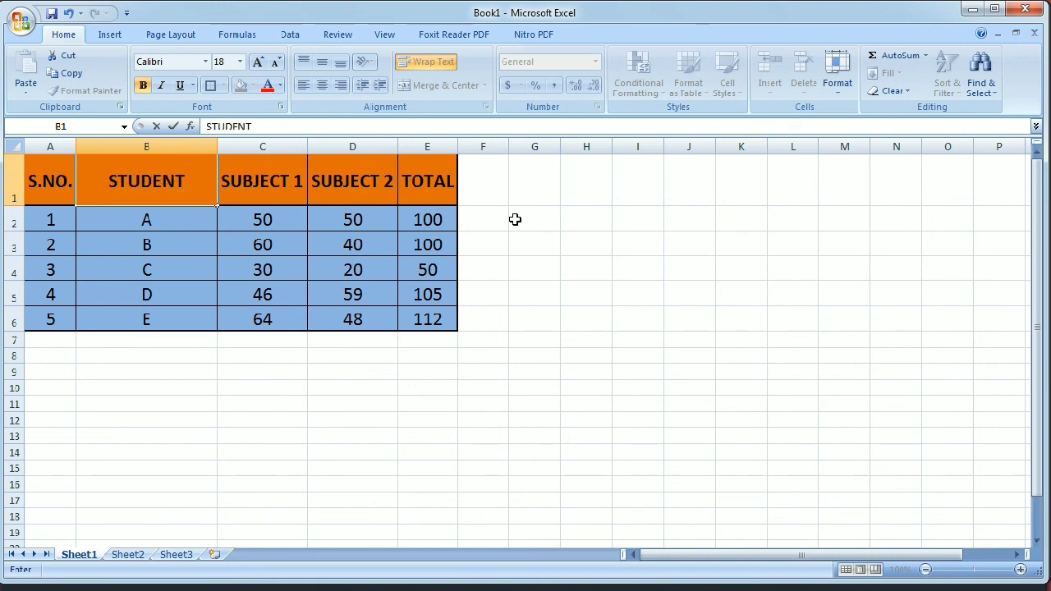
pyautogui.click(628, 263)
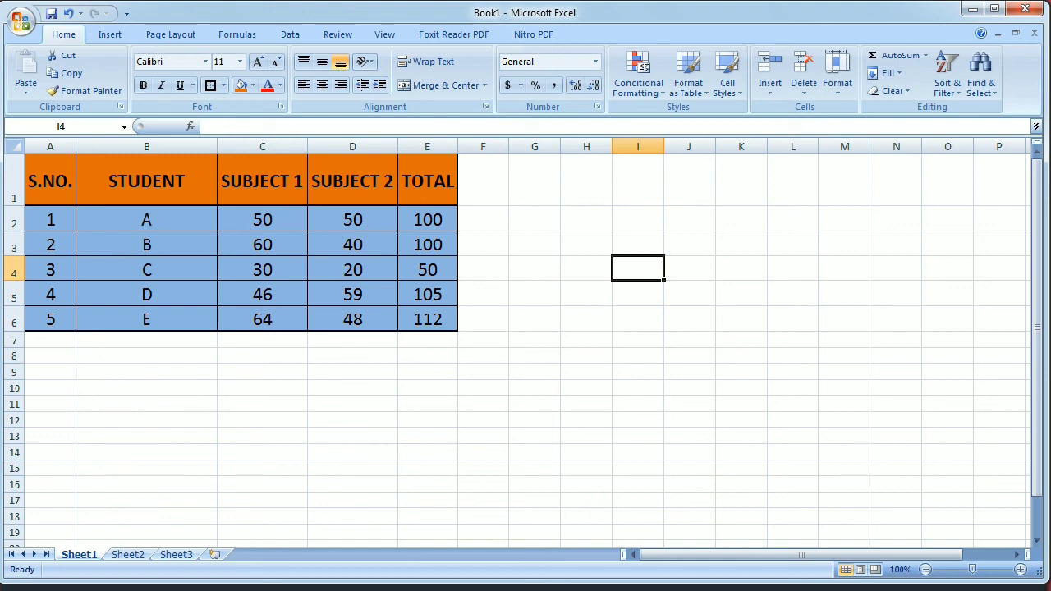